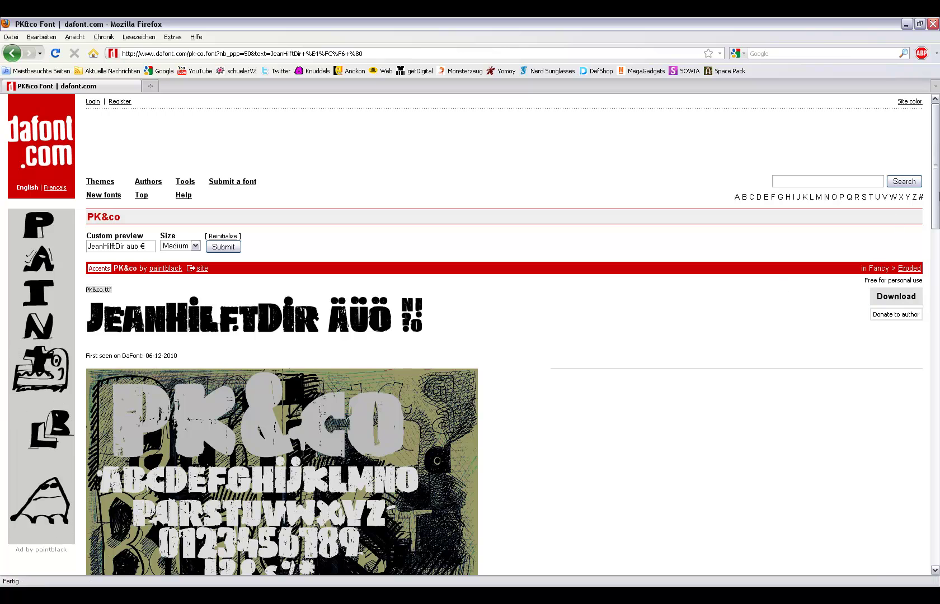
# Step: Examine the PK&co font page on dafont.com, including its letters, digits, symbols and accented characters
pyautogui.scroll(-5, 764, 309)
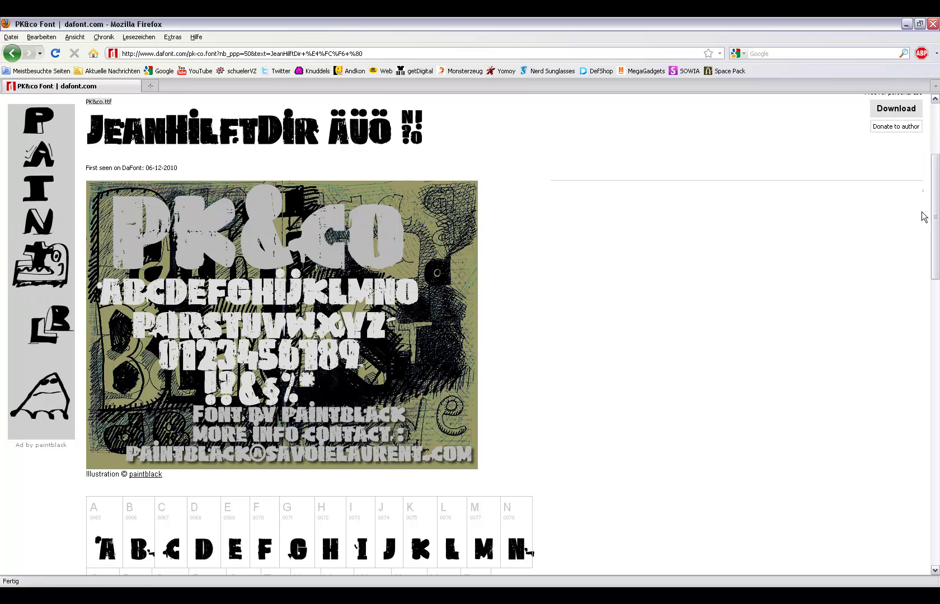
pyautogui.moveTo(935, 212); pyautogui.dragTo(938, 311)
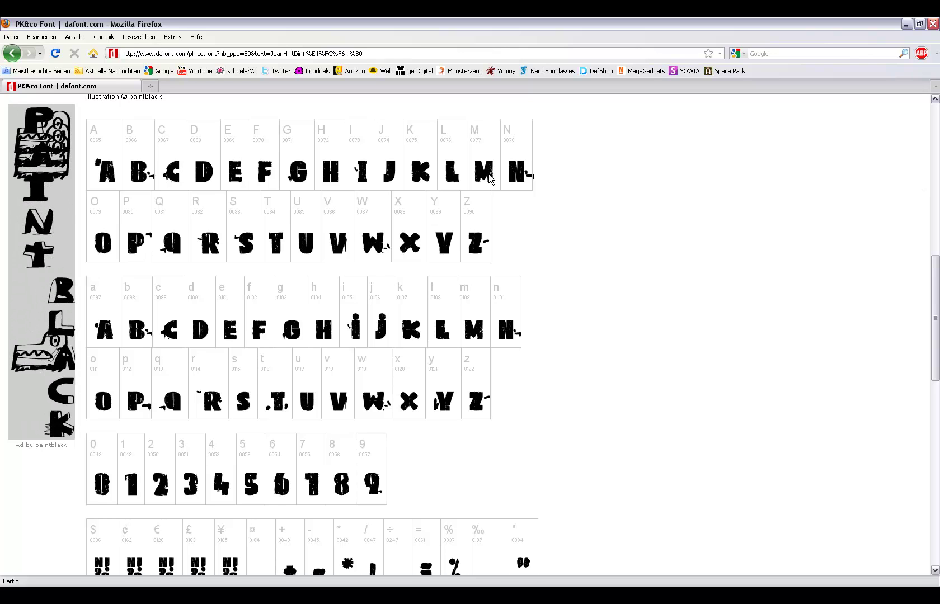
pyautogui.moveTo(936, 280); pyautogui.dragTo(936, 377)
pyautogui.scroll(-2, 410, 252)
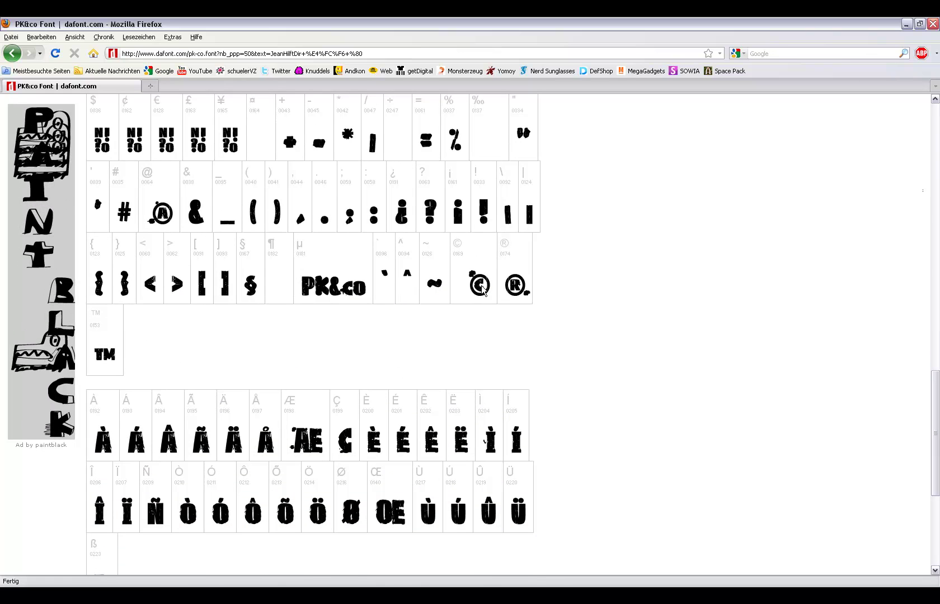
pyautogui.scroll(-2, 935, 425)
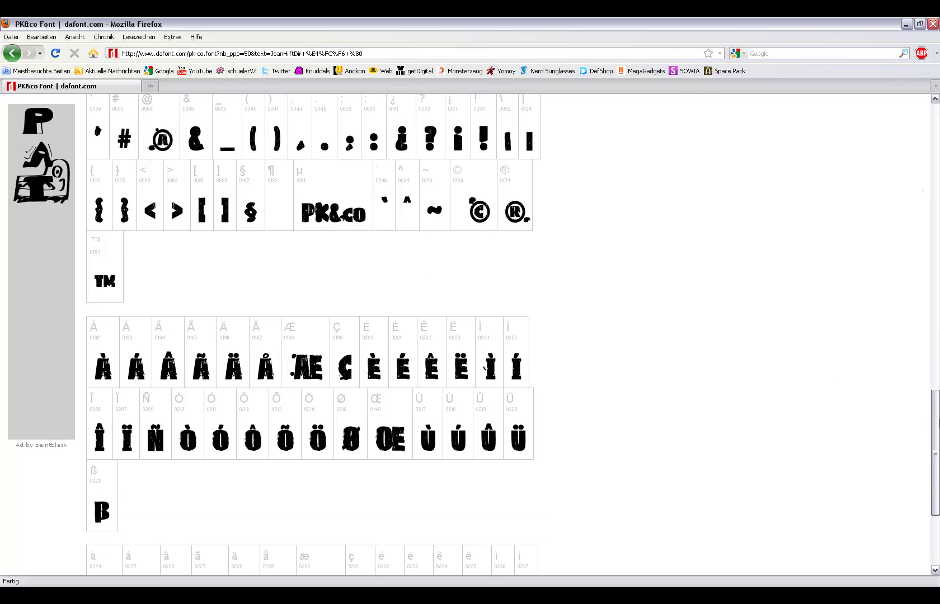
pyautogui.scroll(-5, 313, 336)
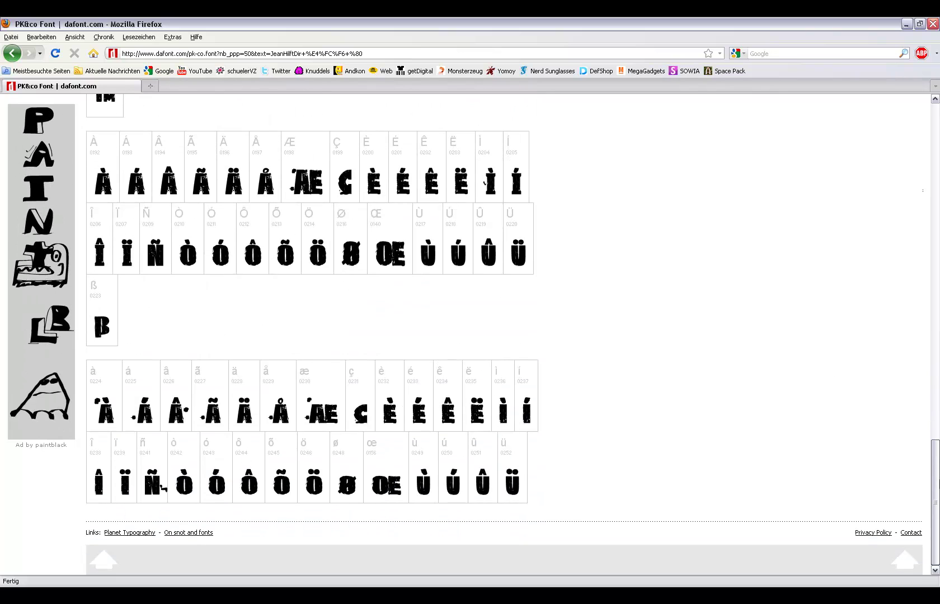
pyautogui.scroll(13, 313, 336)
pyautogui.scroll(13, 937, 177)
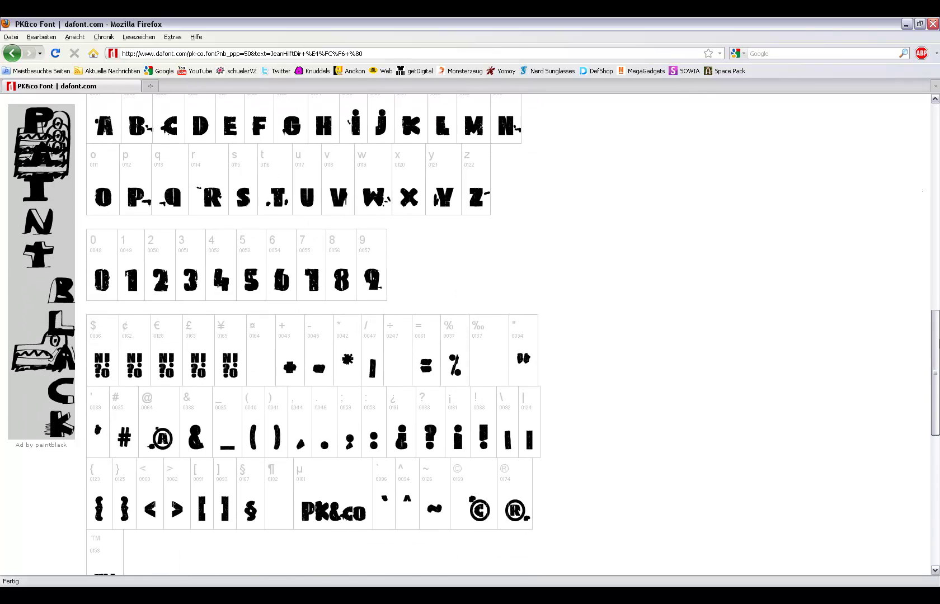
pyautogui.scroll(-4, 926, 210)
pyautogui.scroll(8, 925, 210)
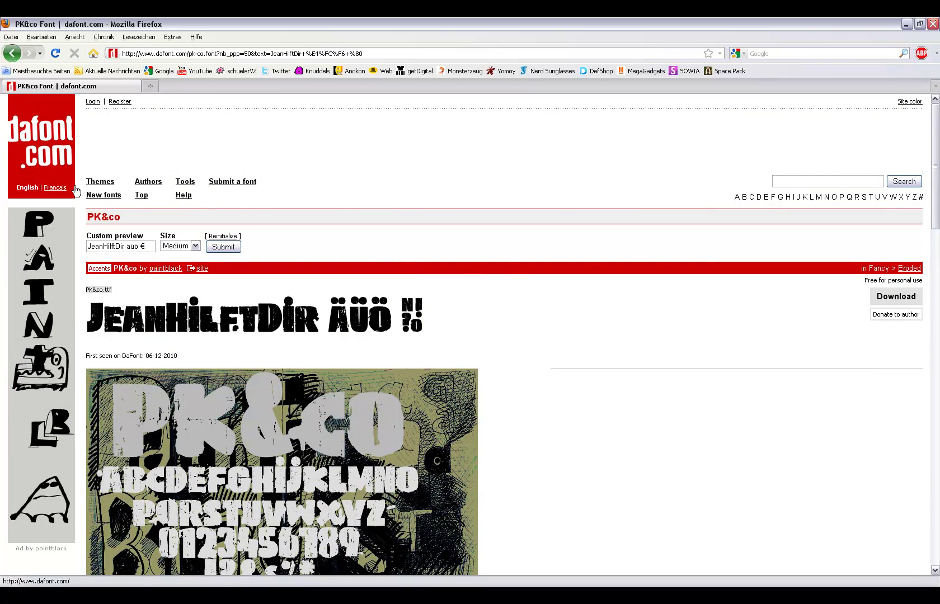
# Step: Download the PK&co font archive pk_co.zip, open it in WinRAR and dismiss the licence reminder
pyautogui.click(890, 298)
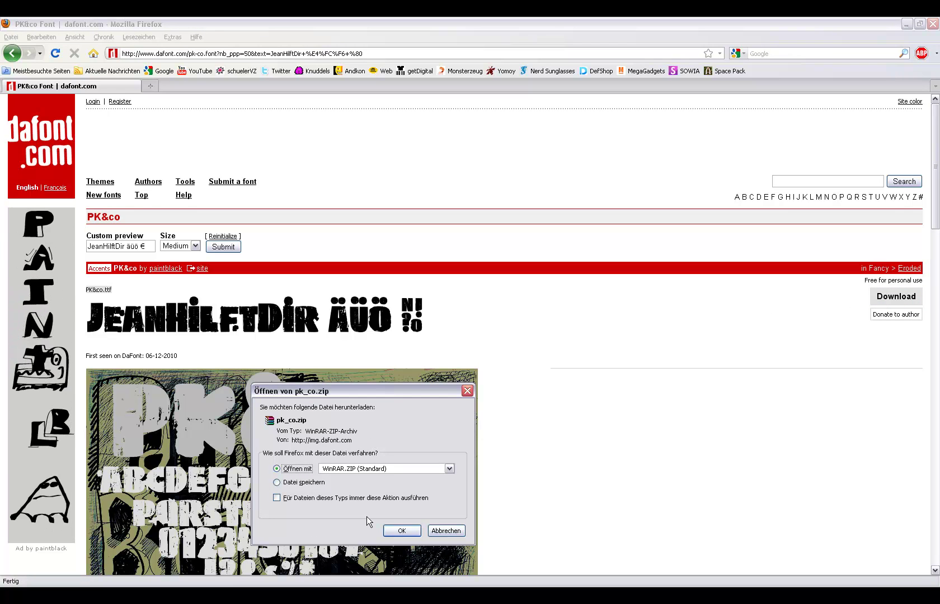
pyautogui.click(399, 531)
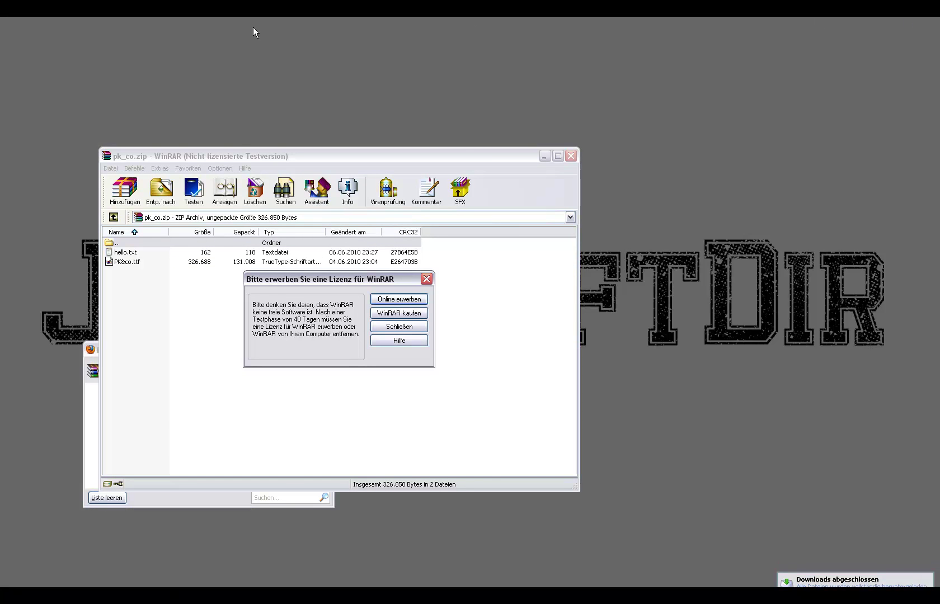
pyautogui.click(391, 326)
pyautogui.moveTo(304, 156); pyautogui.dragTo(553, 158)
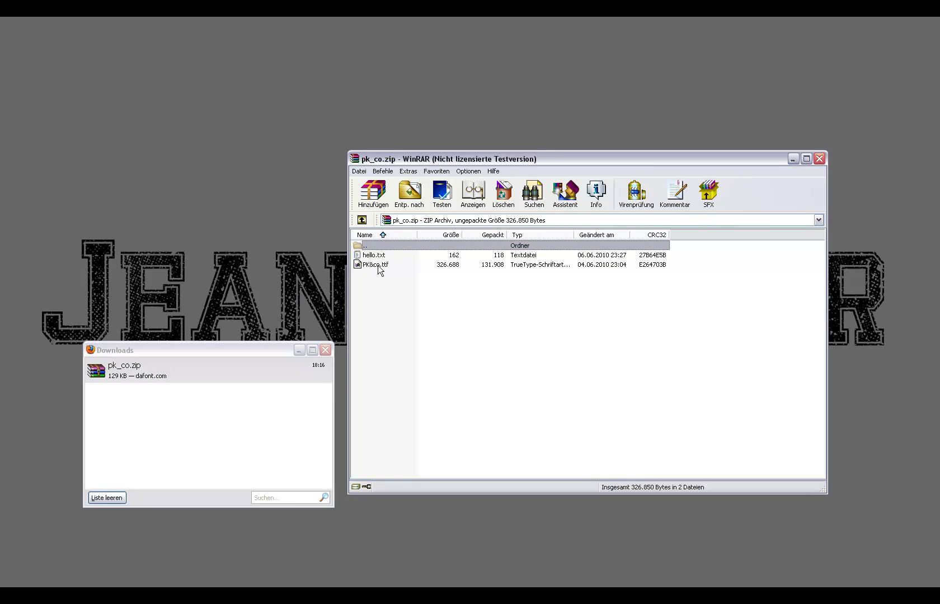
# Step: Close the Firefox downloads window and select PK&co.ttf in the WinRAR archive
pyautogui.click(119, 503)
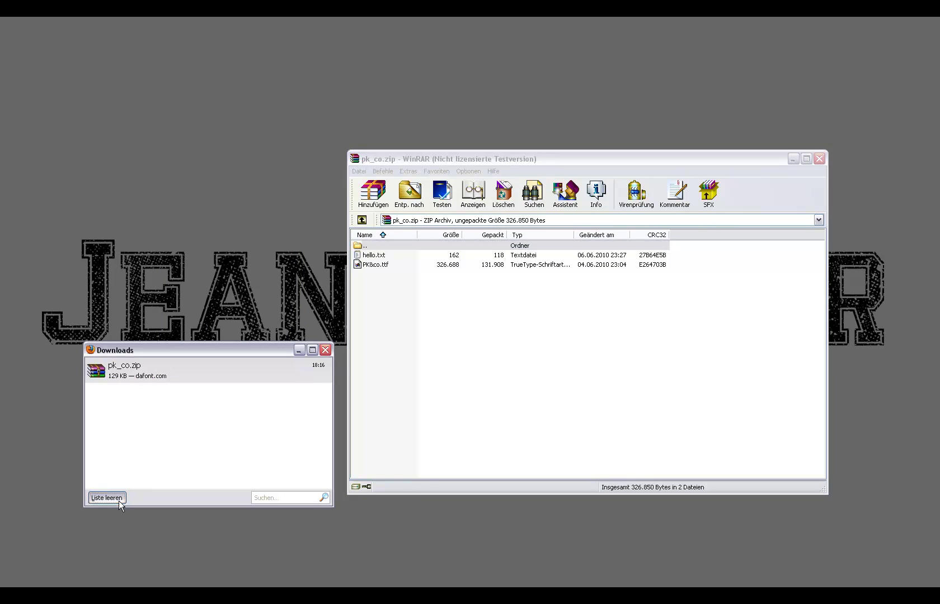
pyautogui.click(326, 351)
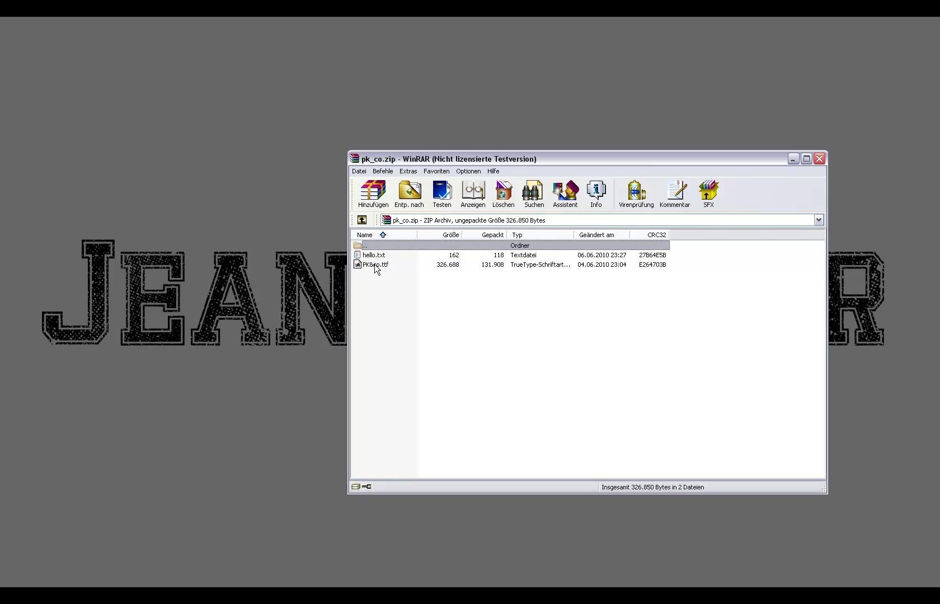
pyautogui.moveTo(375, 267)
pyautogui.mouseDown()
pyautogui.moveTo(320, 275)
pyautogui.moveTo(378, 271)
pyautogui.mouseUp()
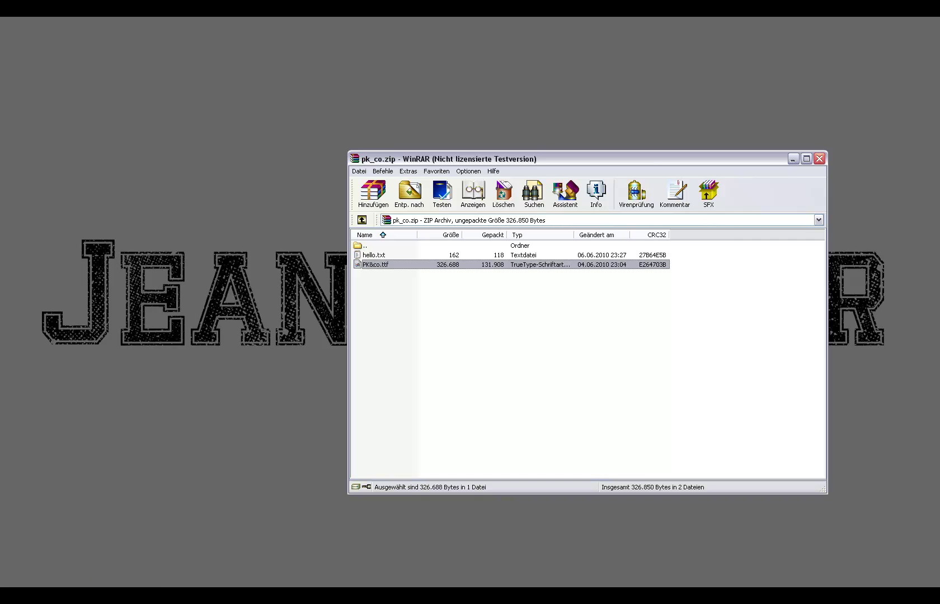
# Step: Open the Windows Control Panel (Systemsteuerung)
pyautogui.click(17, 595)
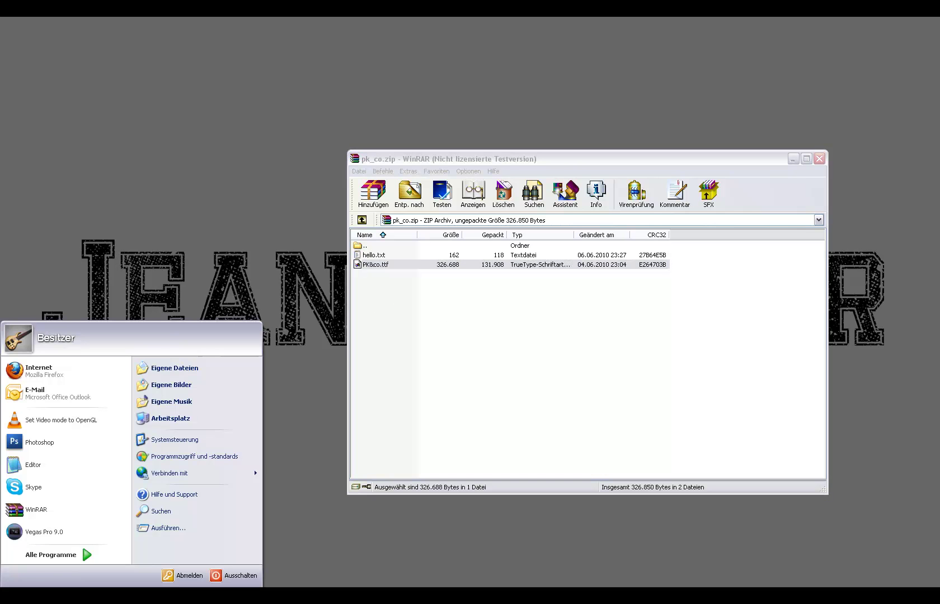
pyautogui.click(175, 440)
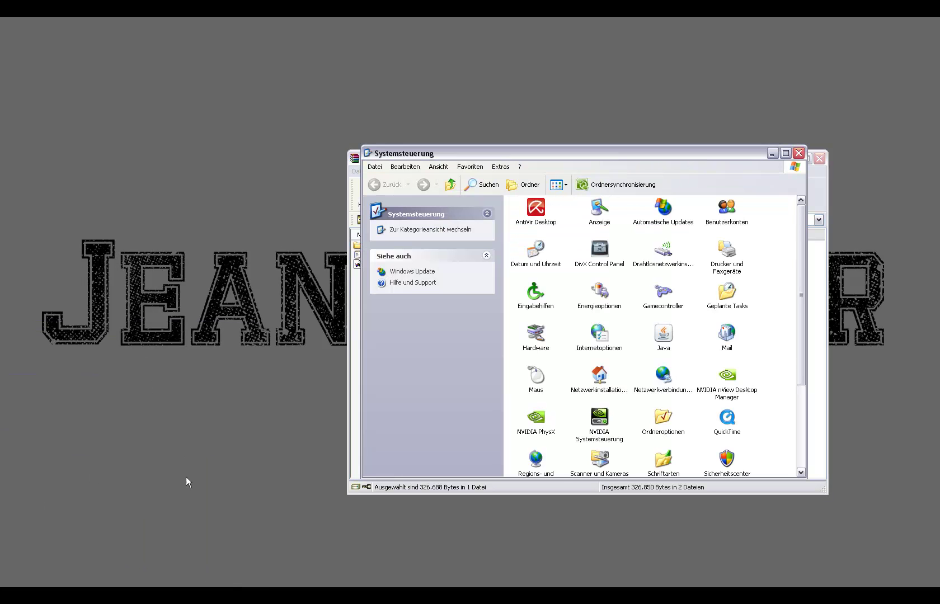
# Step: Open a second Control Panel window by way of Arbeitsplatz and close it again
pyautogui.click(17, 595)
pyautogui.click(168, 420)
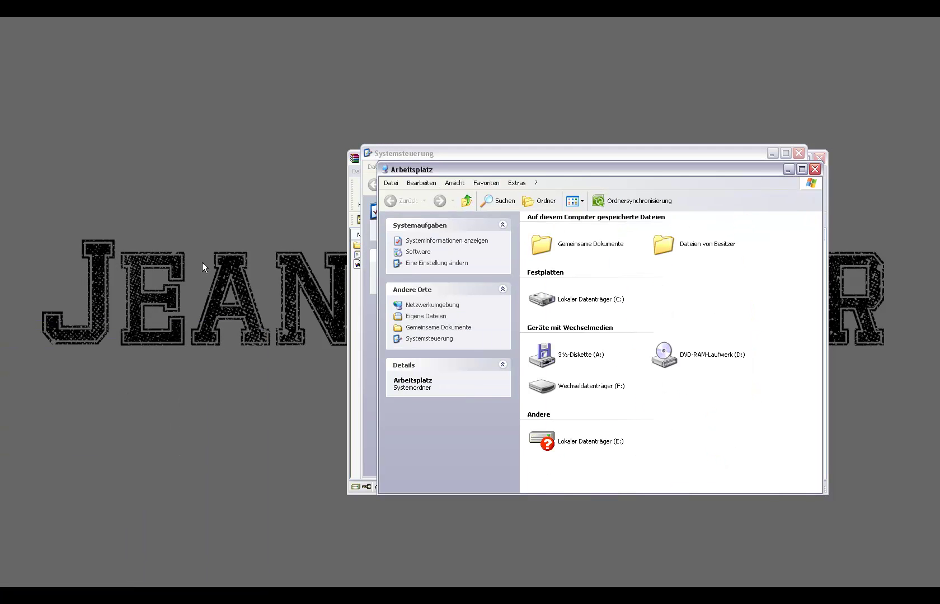
pyautogui.click(439, 339)
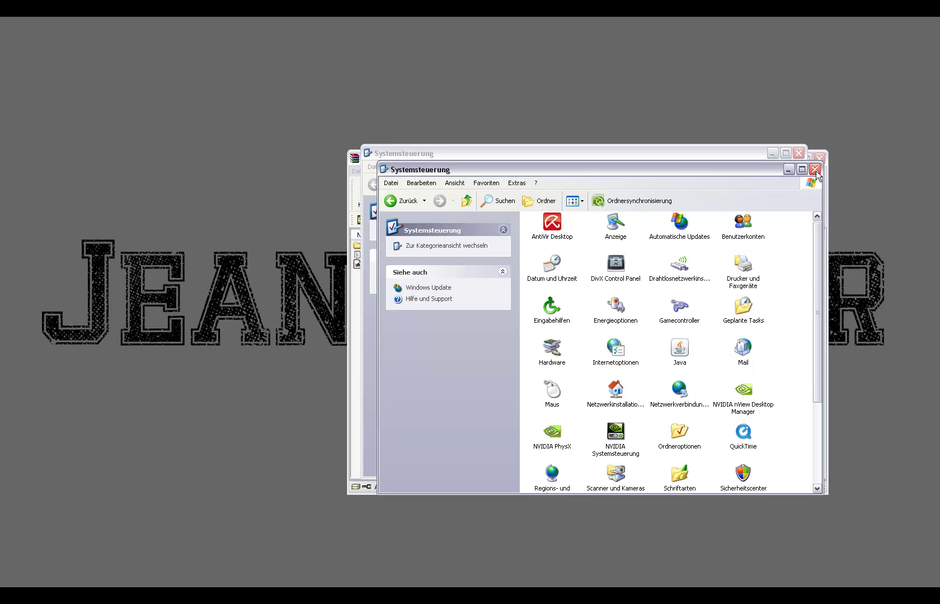
pyautogui.moveTo(758, 170); pyautogui.dragTo(371, 155)
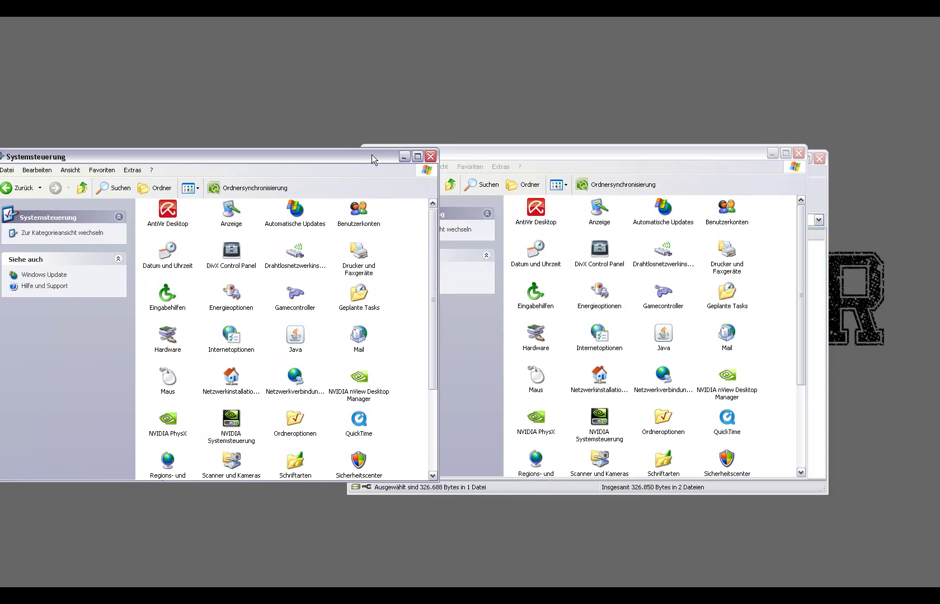
pyautogui.click(431, 156)
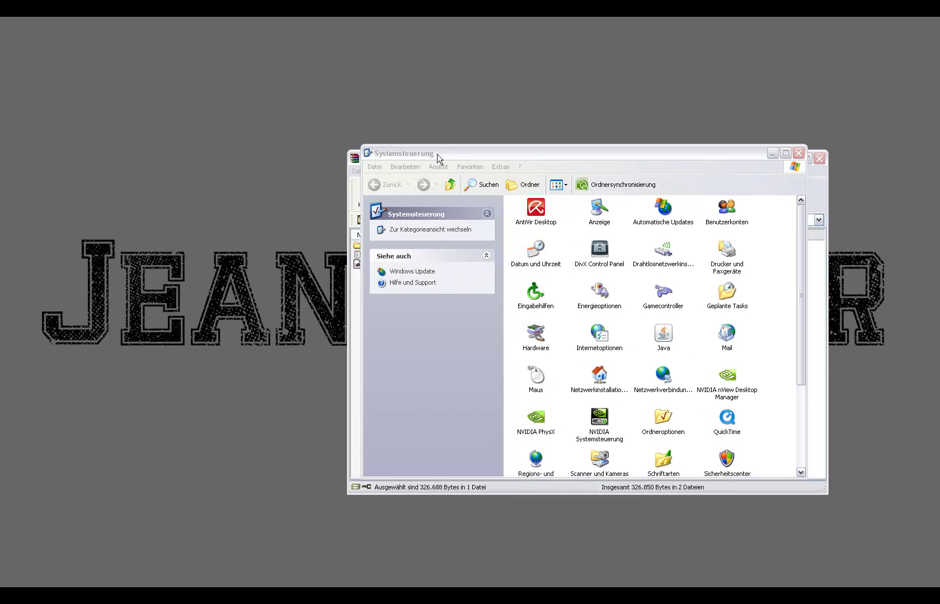
# Step: Toggle the Control Panel to category view and back to classic view, and open the Schriftarten folder
pyautogui.click(424, 240)
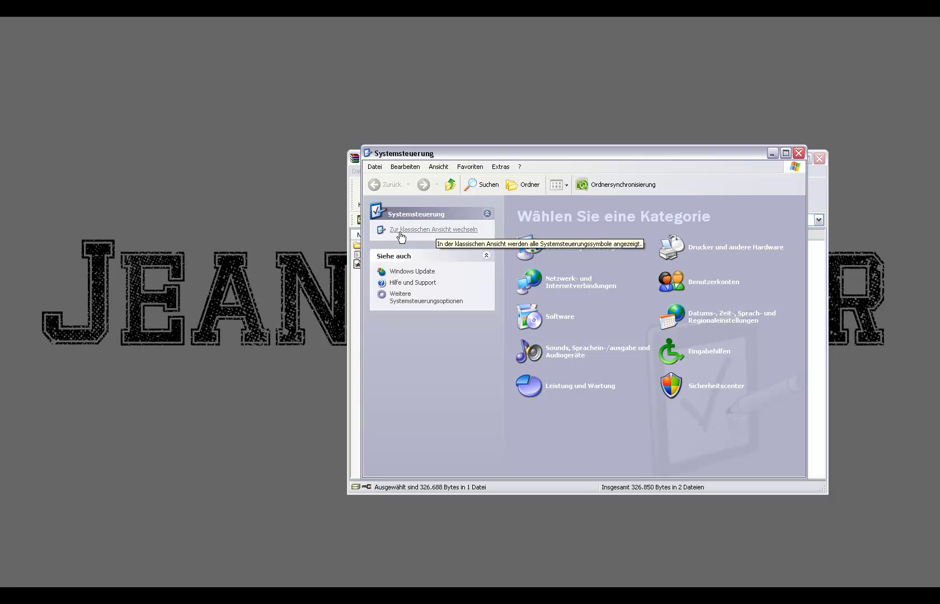
pyautogui.click(455, 230)
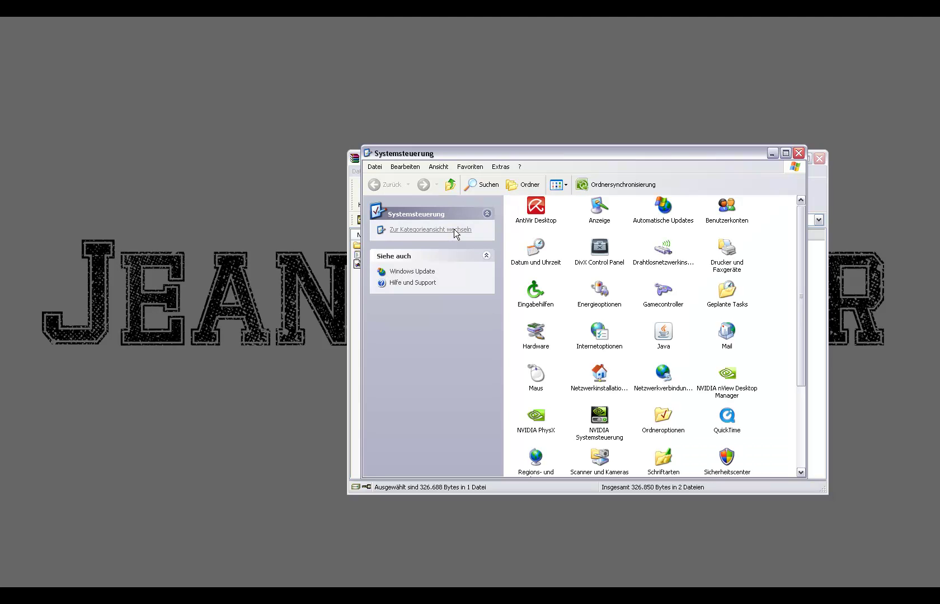
pyautogui.moveTo(800, 261); pyautogui.dragTo(801, 342)
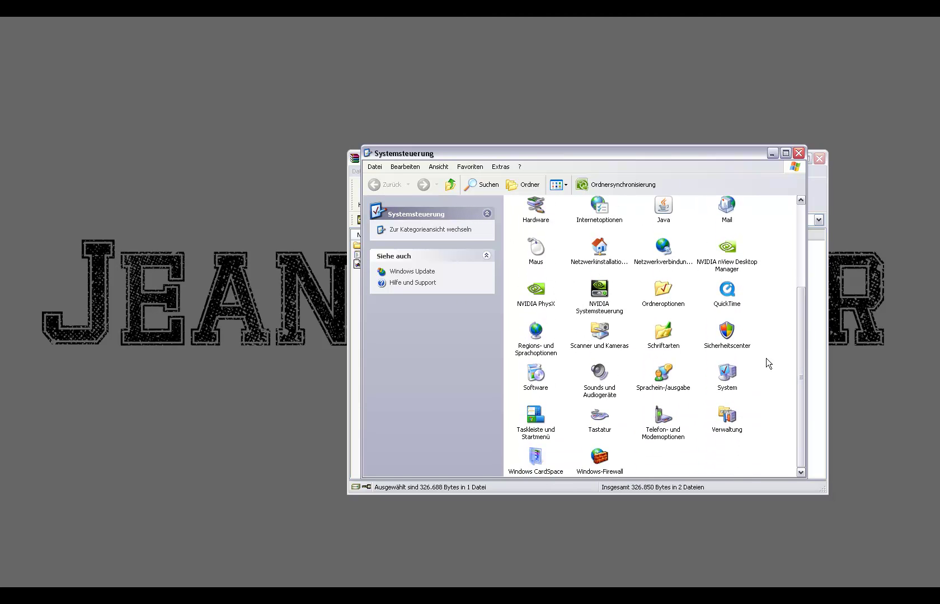
pyautogui.doubleClick(663, 337)
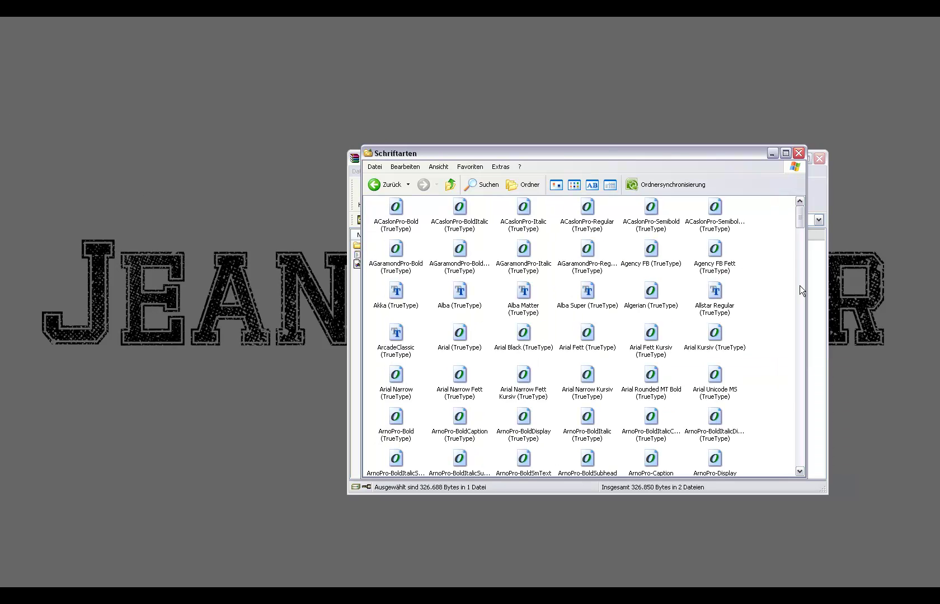
# Step: Arrange the Schriftarten and WinRAR windows so both are reachable and copy PK&co.ttf from the archive into Schriftarten
pyautogui.moveTo(647, 156); pyautogui.dragTo(466, 157)
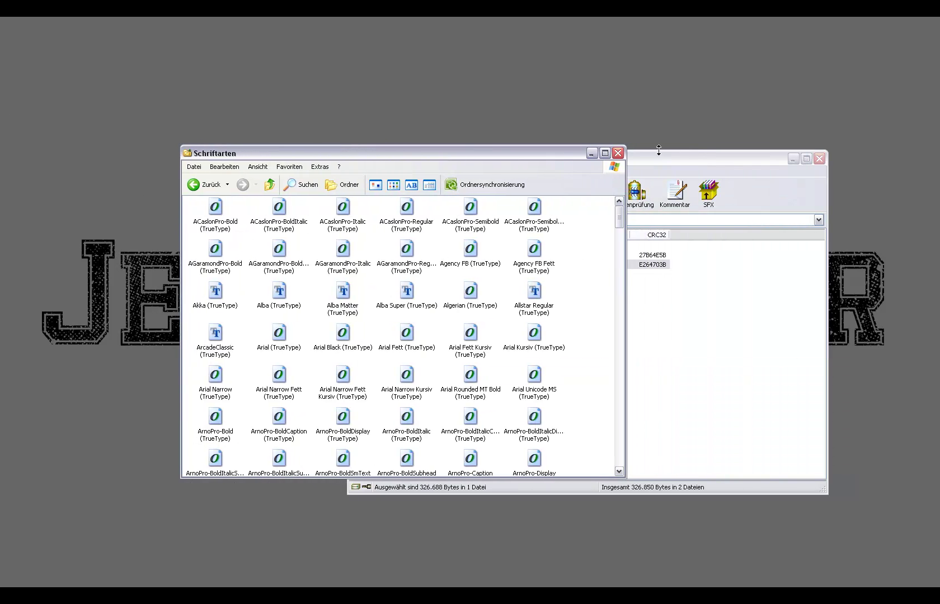
pyautogui.click(698, 157)
pyautogui.moveTo(403, 159); pyautogui.dragTo(499, 181)
pyautogui.moveTo(470, 286); pyautogui.dragTo(316, 357)
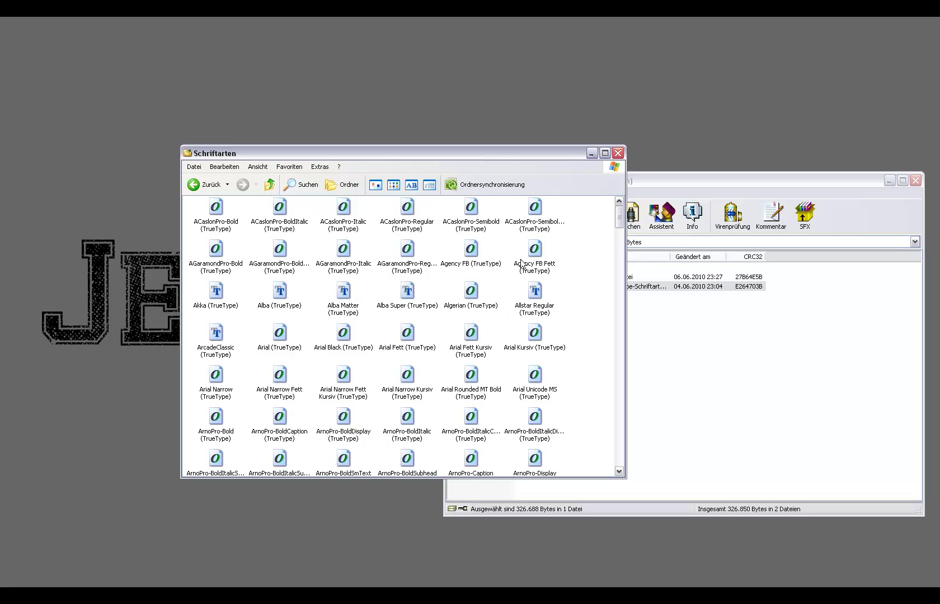
pyautogui.moveTo(620, 217); pyautogui.dragTo(590, 464)
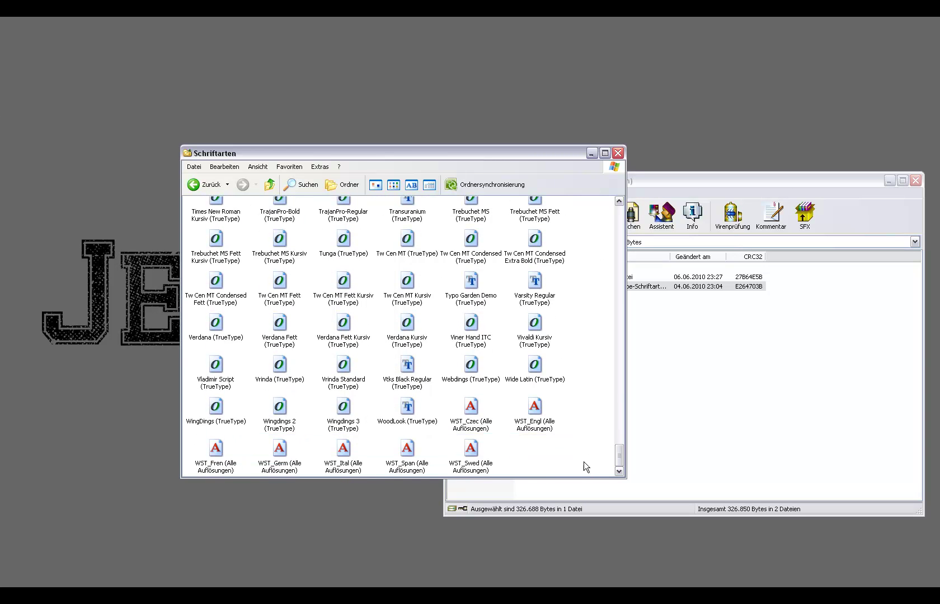
# Step: Close the WinRAR archive window and the Schriftarten folder
pyautogui.click(911, 207)
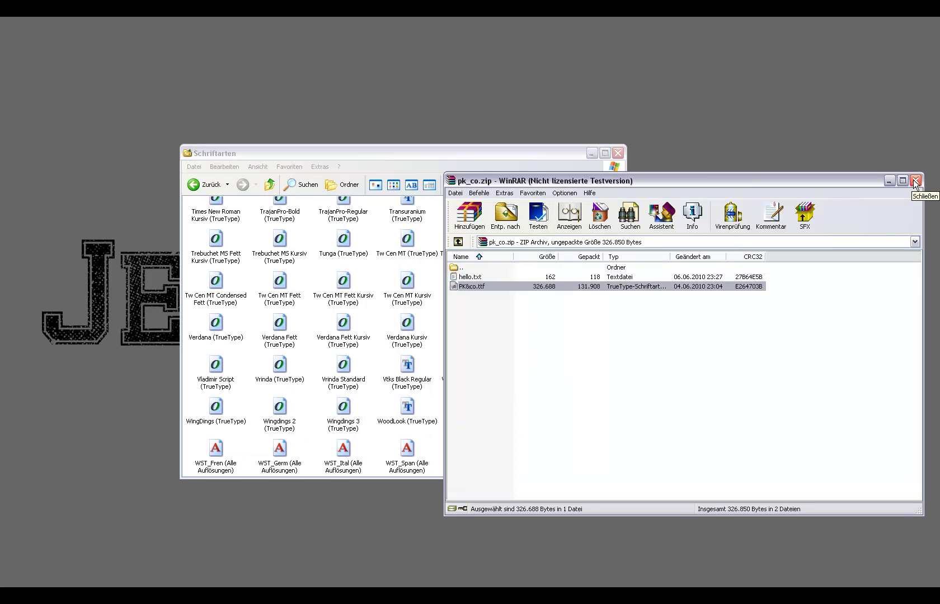
pyautogui.click(916, 181)
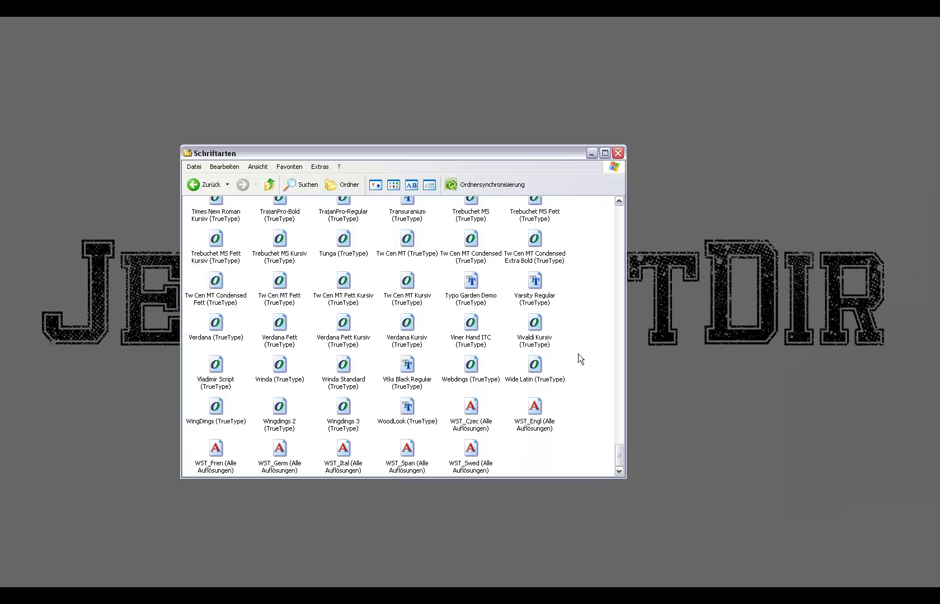
pyautogui.click(618, 154)
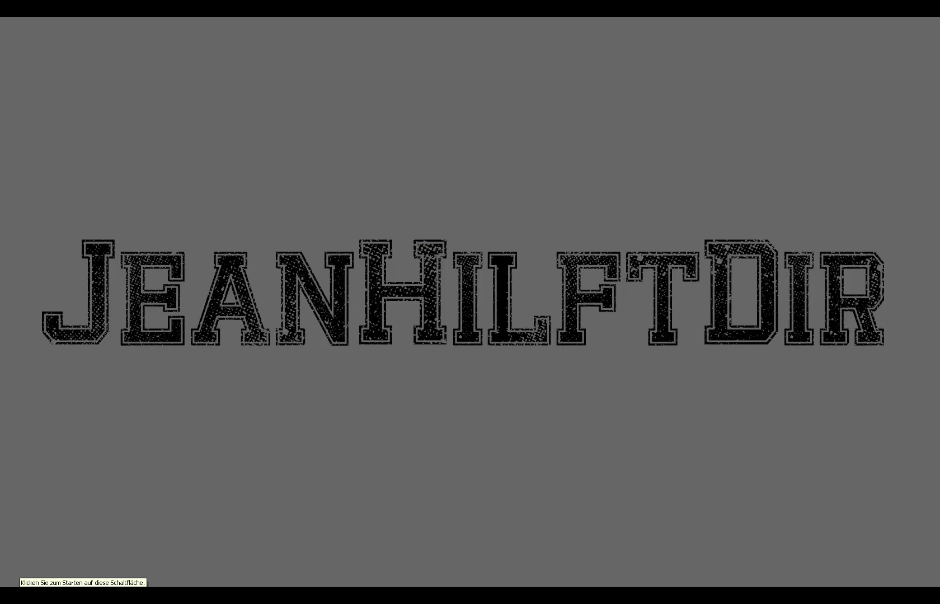
# Step: Start Adobe Photoshop CS3 and create a transparent 238 x 161 pixel document from the Zwischenablage preset
pyautogui.click(17, 596)
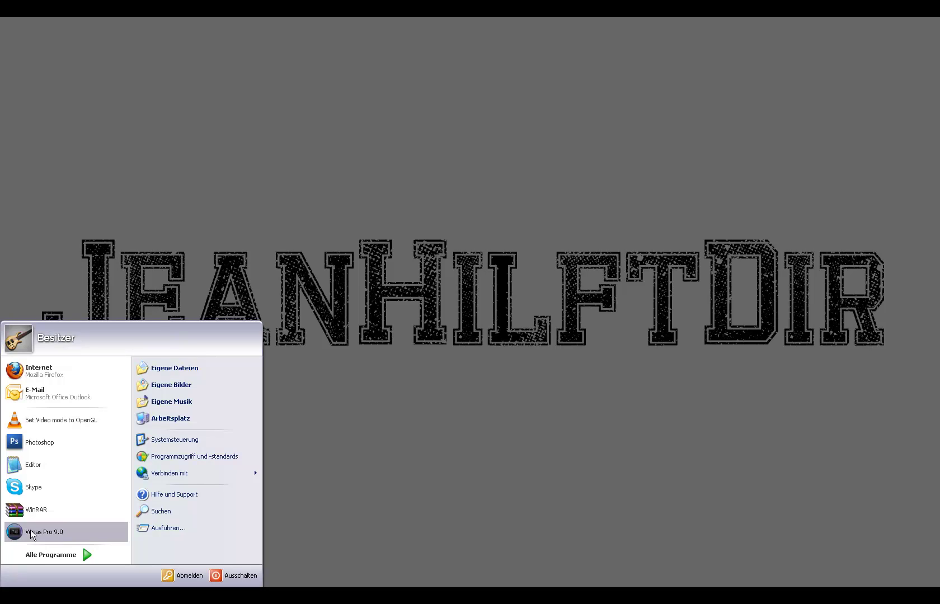
pyautogui.click(54, 445)
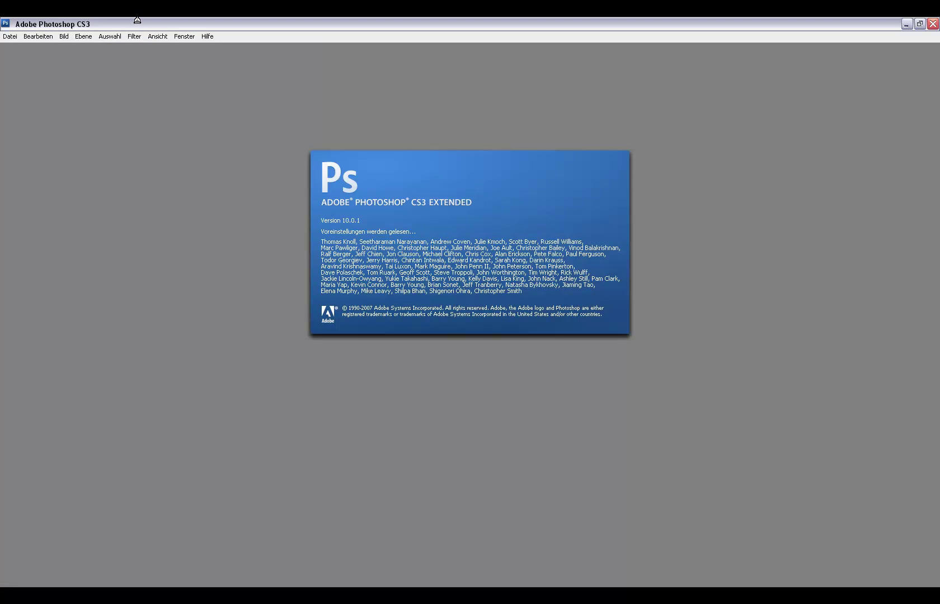
pyautogui.click(9, 36)
pyautogui.click(17, 49)
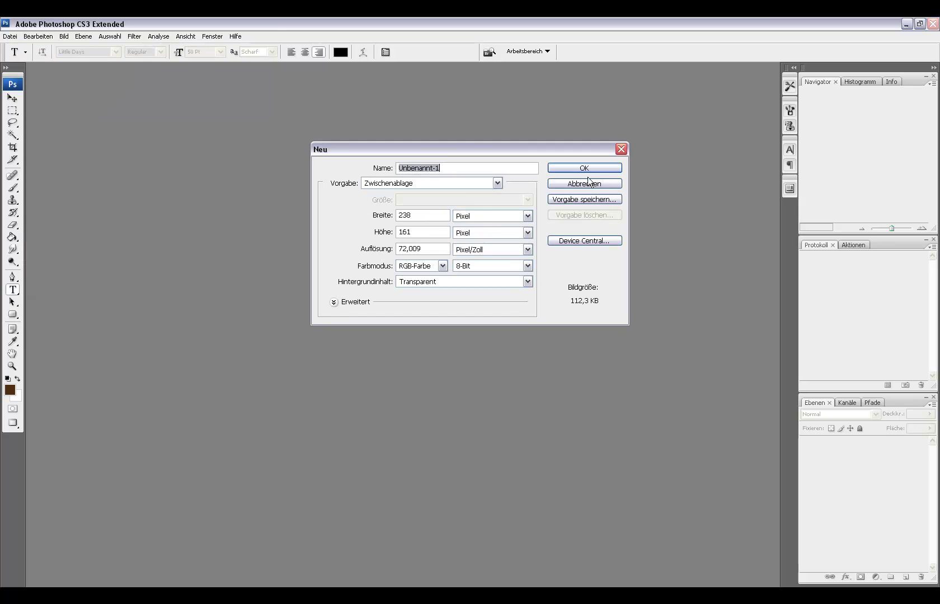
pyautogui.press('Return')
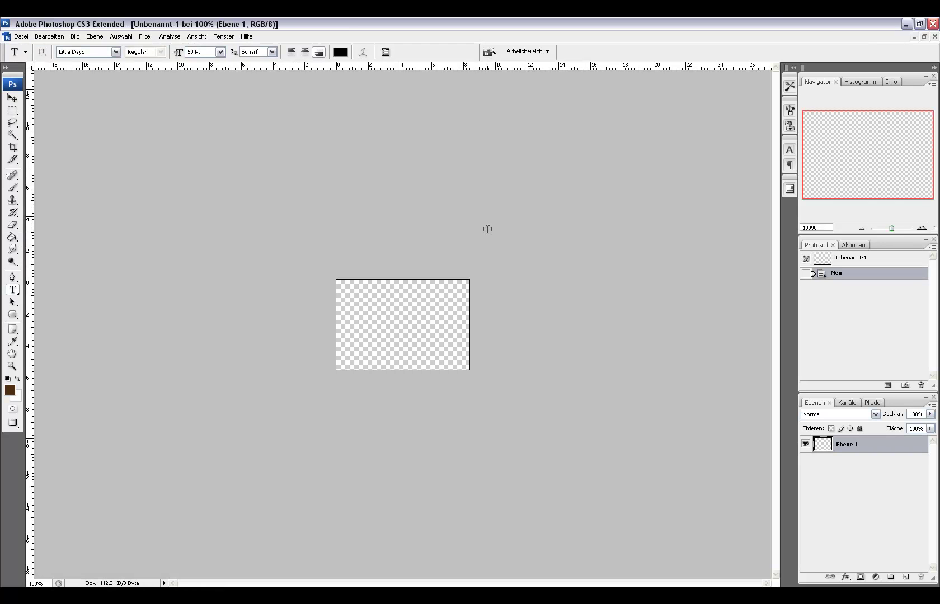
# Step: Start a text entry on the canvas with the Type tool and set its font to PK&co
pyautogui.click(386, 318)
pyautogui.click(116, 51)
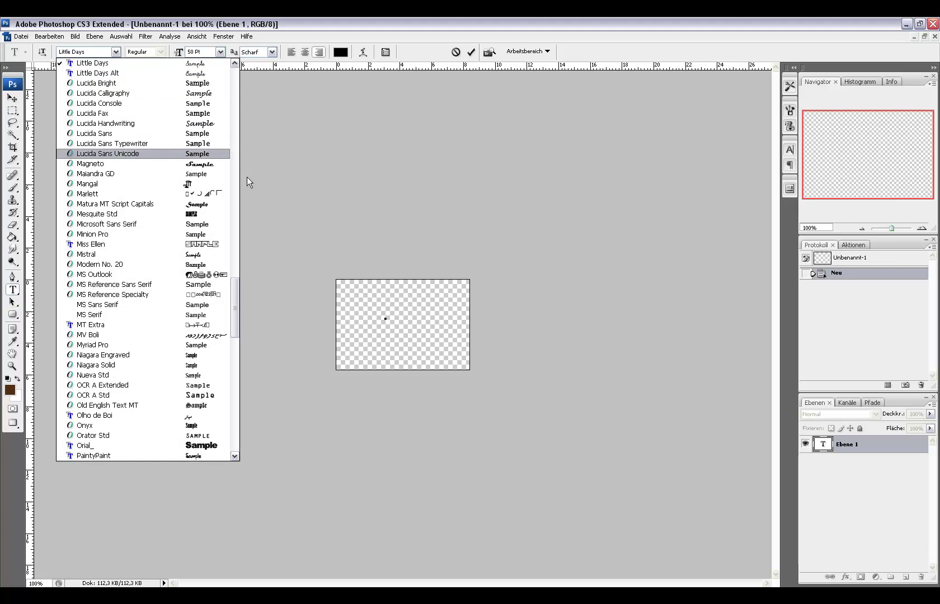
pyautogui.scroll(1, 234, 287)
pyautogui.moveTo(232, 276); pyautogui.dragTo(233, 315)
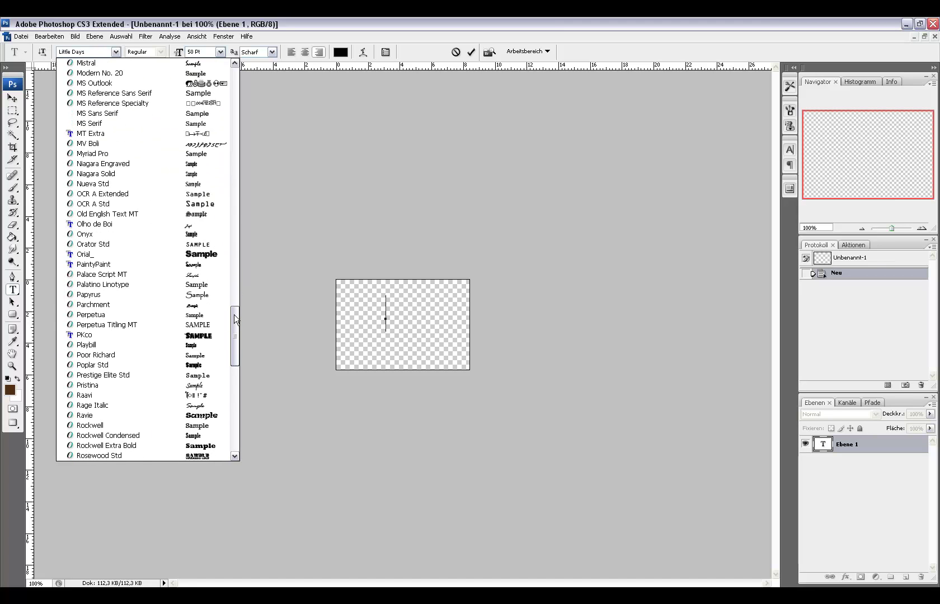
pyautogui.click(101, 334)
# Step: Enter the text "Hallo Welt," move it further right on the canvas and commit it
pyautogui.write('H')
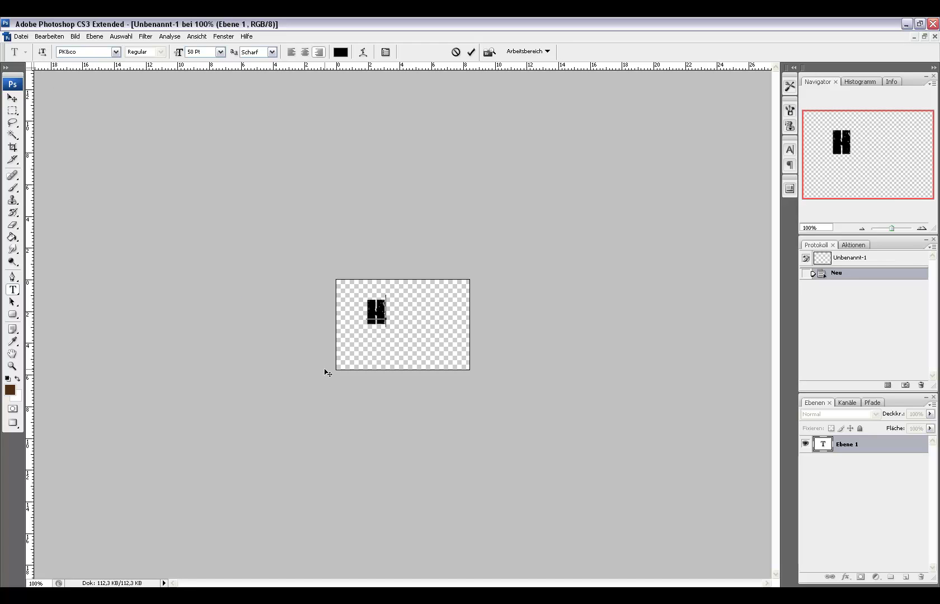
pyautogui.write('ALLO WELT,')
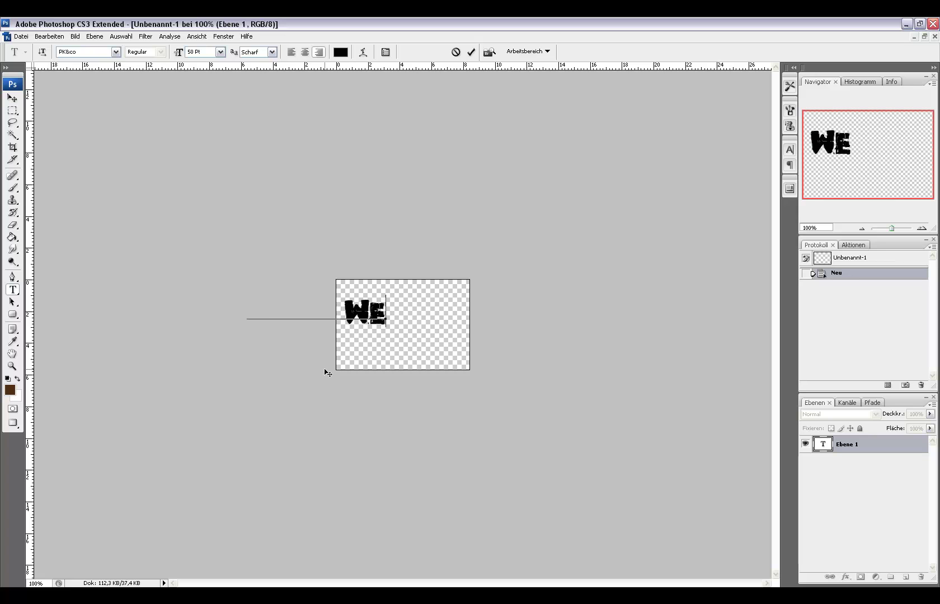
pyautogui.moveTo(435, 377); pyautogui.dragTo(504, 391)
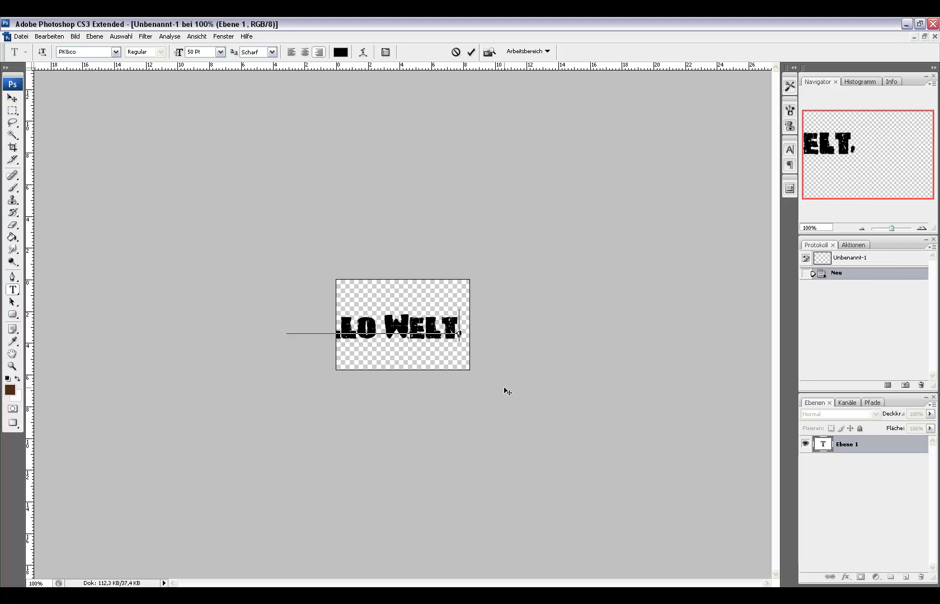
pyautogui.click(12, 98)
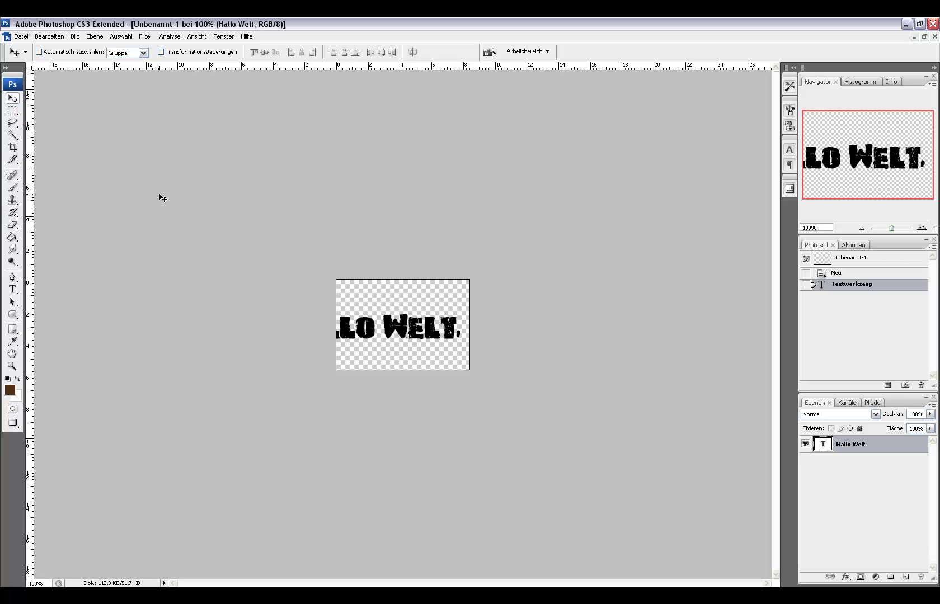
# Step: Close Photoshop along with the test document and return to the desktop
pyautogui.click(933, 24)
pyautogui.click(474, 245)
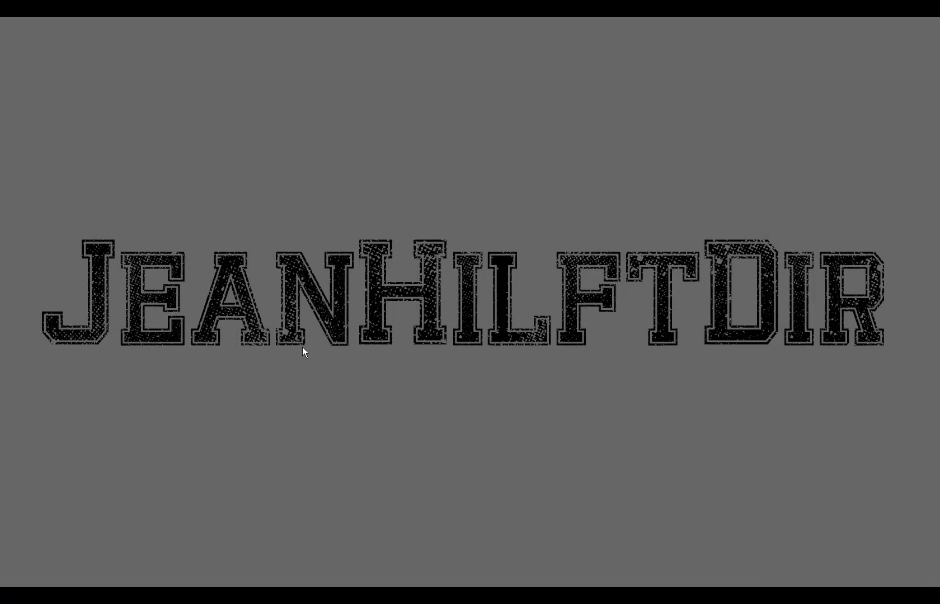